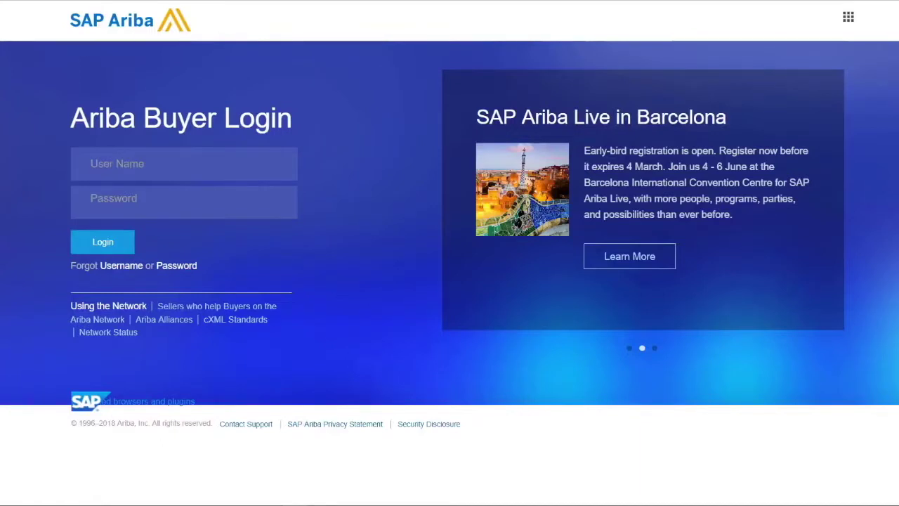
- Log in to the buyer account with the account user name and password
click(191, 163)
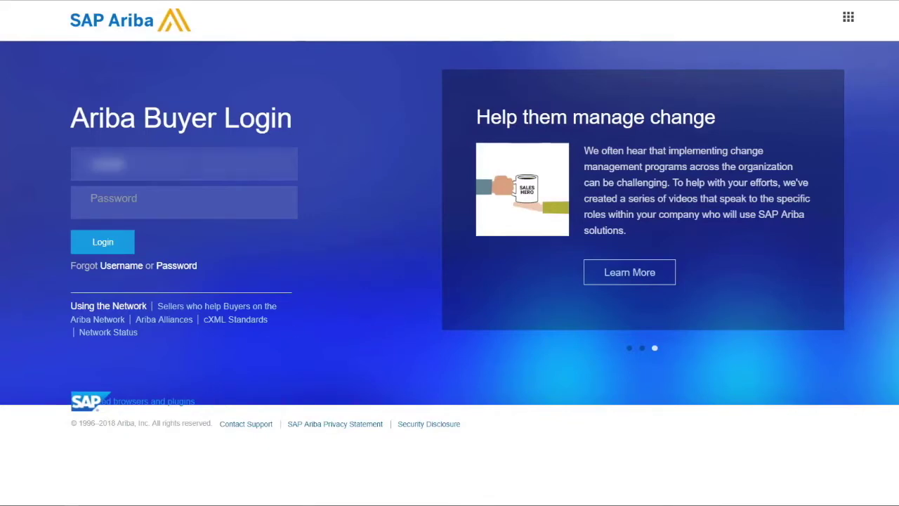
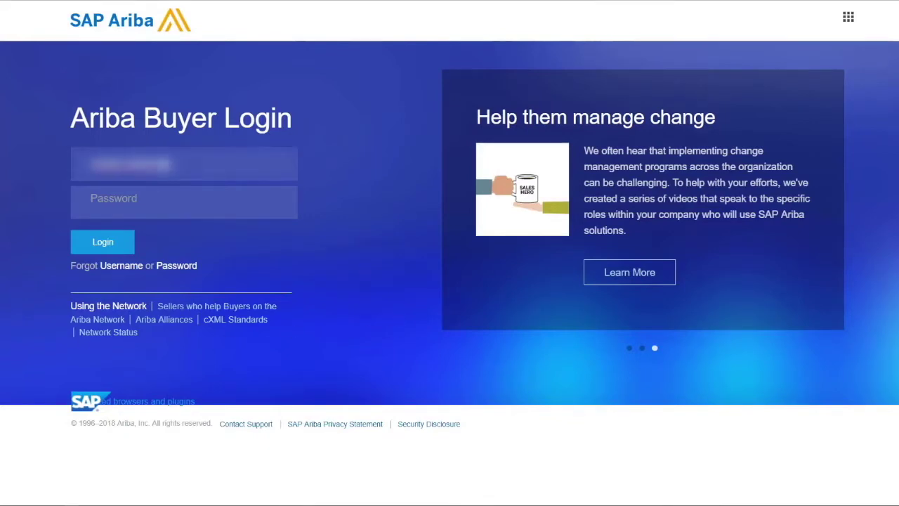
key(Tab)
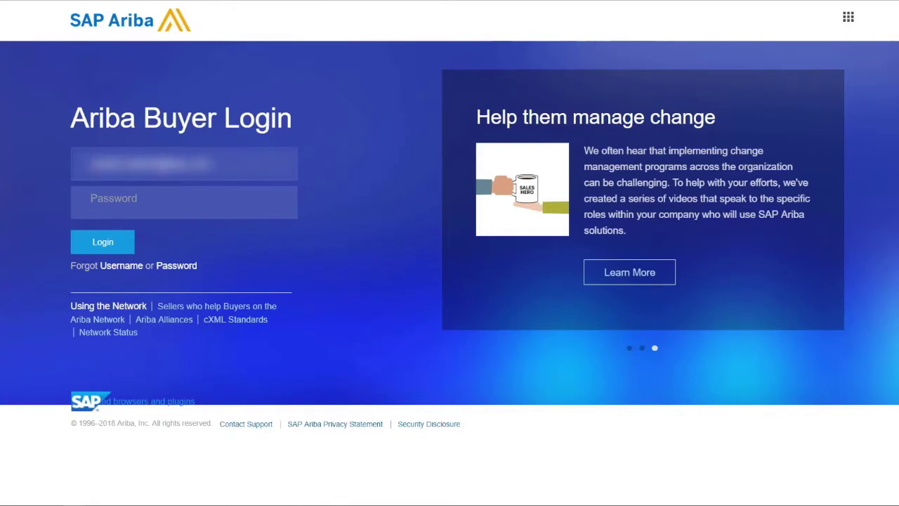
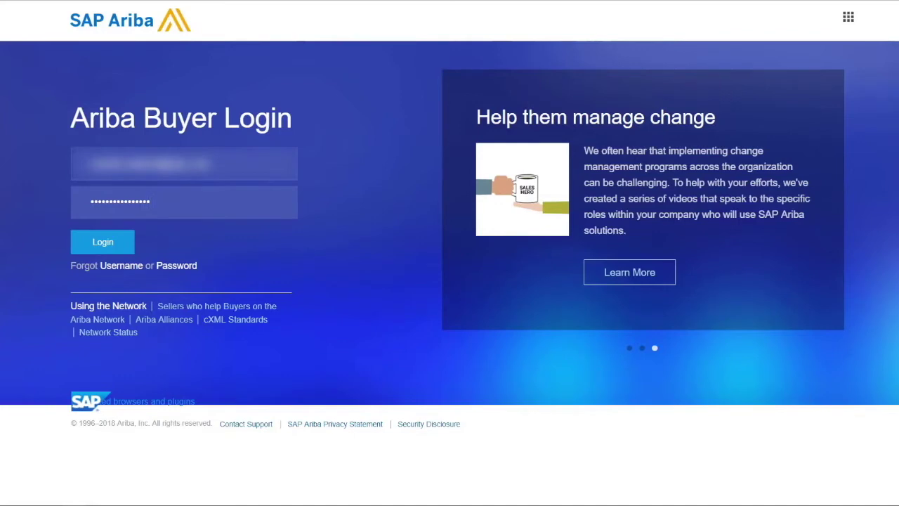
key(Return)
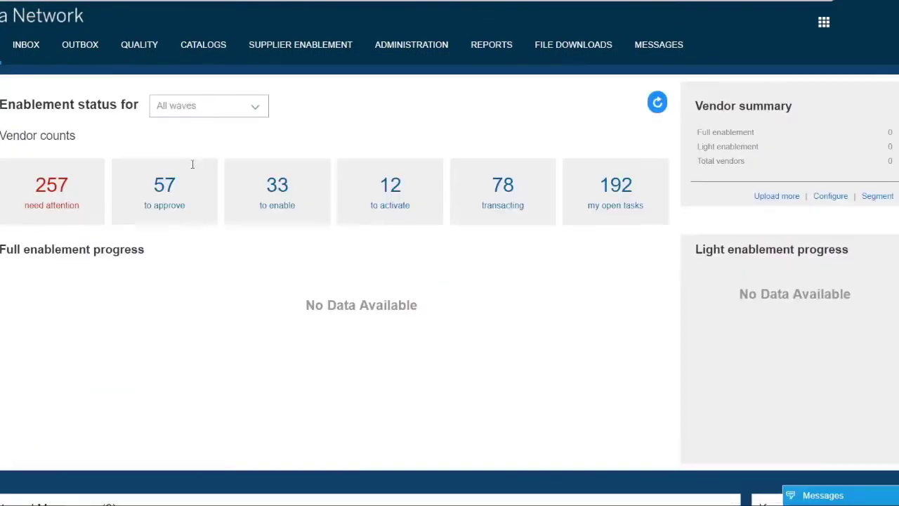
- Go to the Reports area and start a new report template
scroll(192, 164, down, 5)
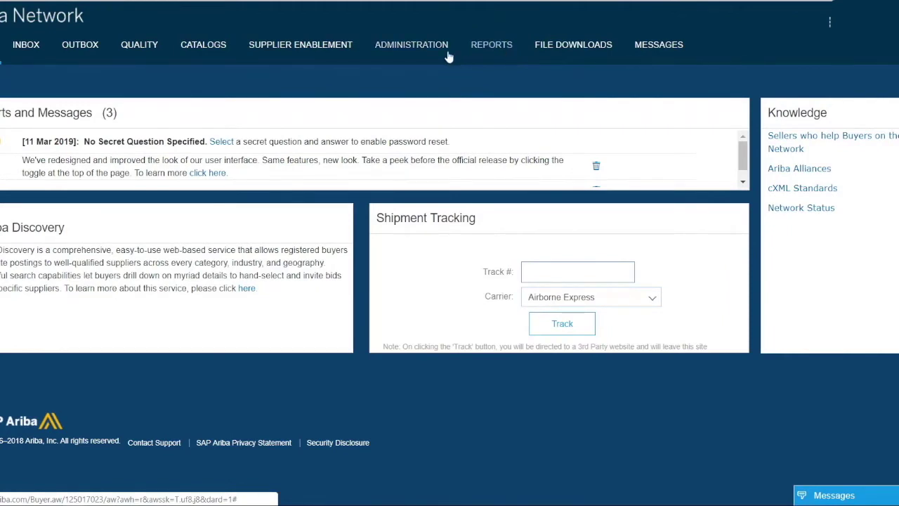
click(476, 46)
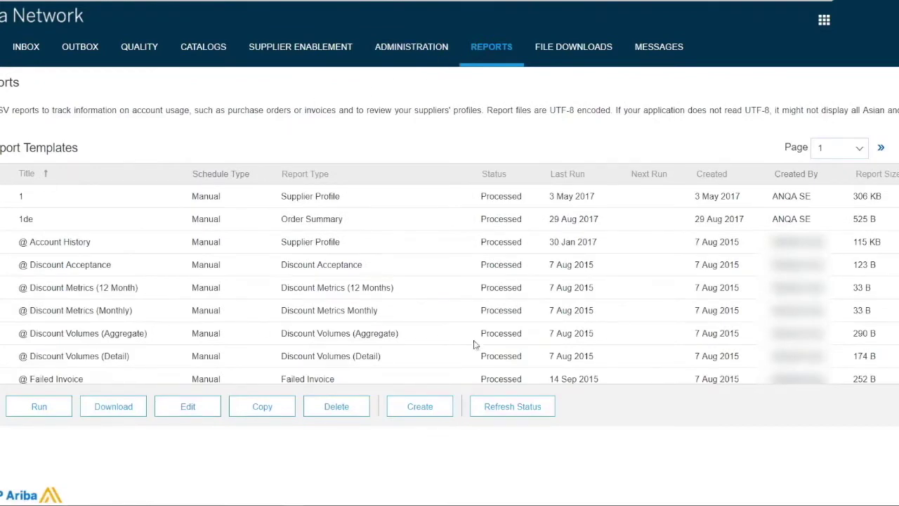
click(424, 409)
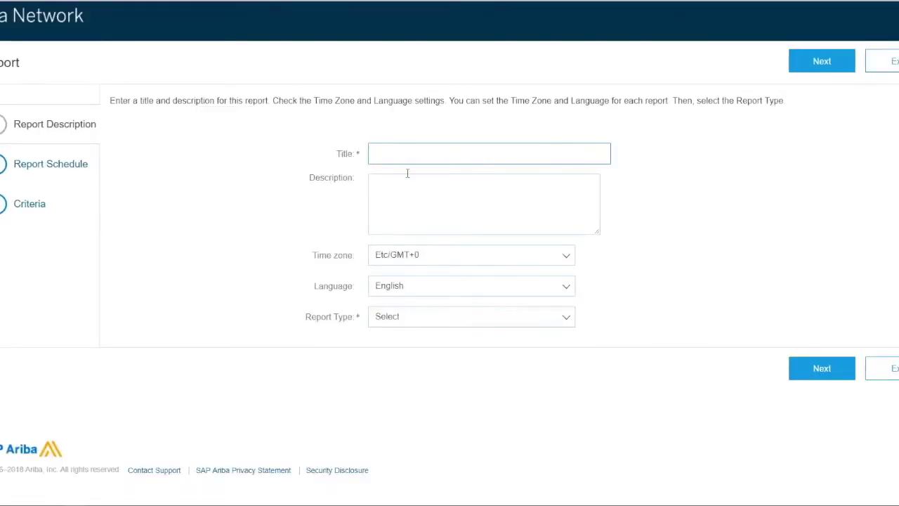
- Enter title 'UO Test Report_1 - Invoices' and description 'This is a test report'
text(UO )
text(Test Re)
text(port_1)
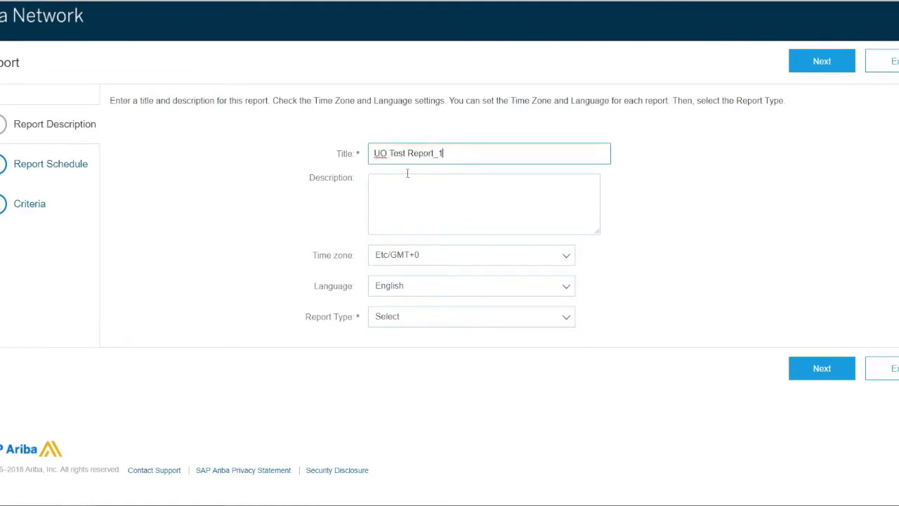
text( - )
text(Invoices)
click(408, 189)
text(T)
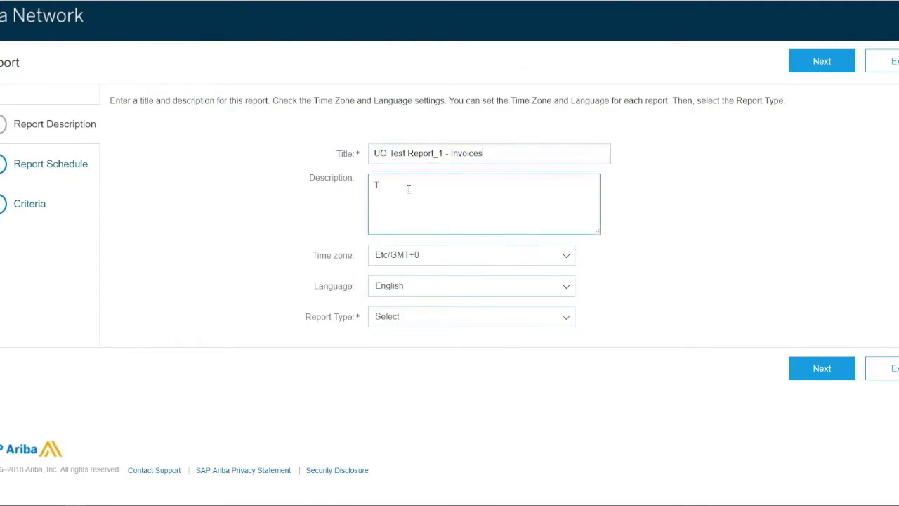
text(his is a test)
key(BackSpace)
key(BackSpace)
key(BackSpace)
key(BackSpace)
text(test report)
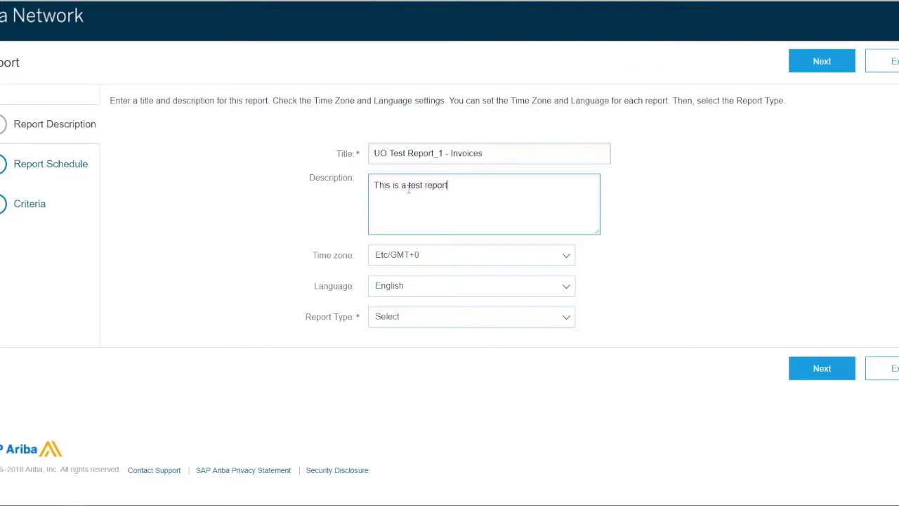
- Choose Invoice from the Report Type list
click(433, 330)
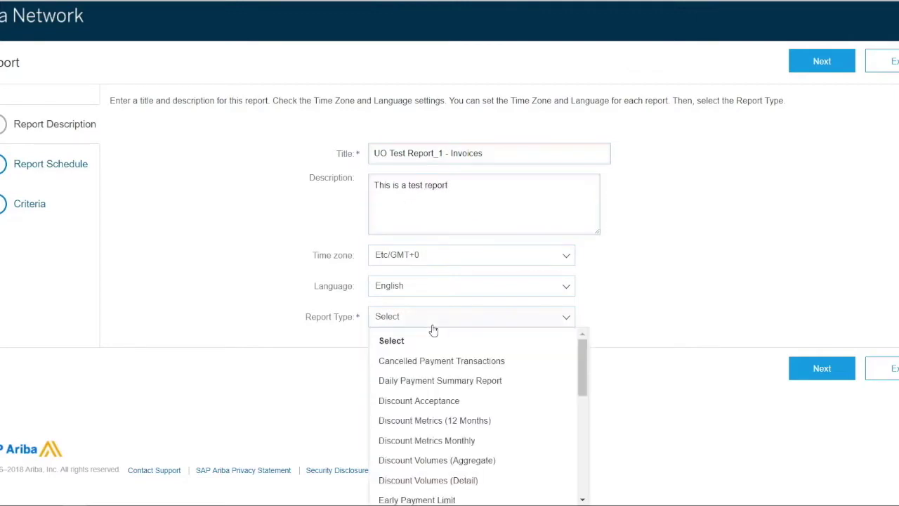
scroll(475, 331, down, 1)
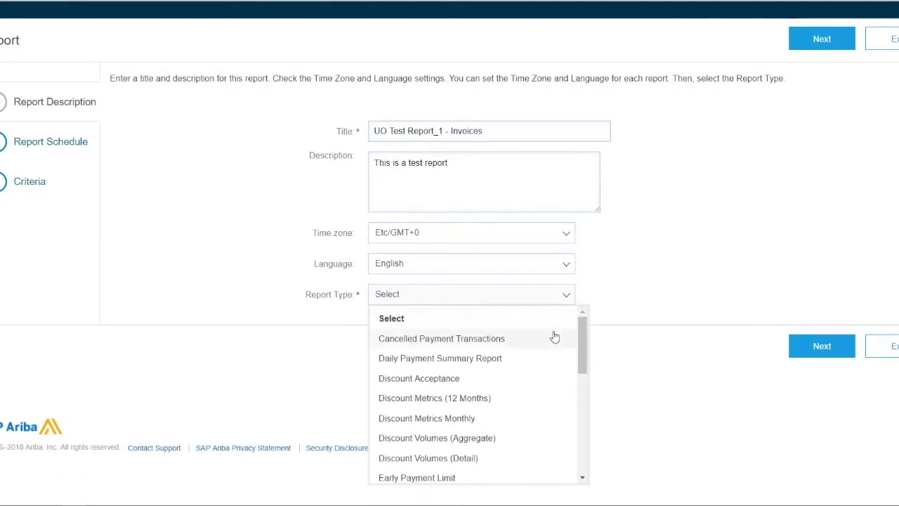
drag(585, 343, 576, 397)
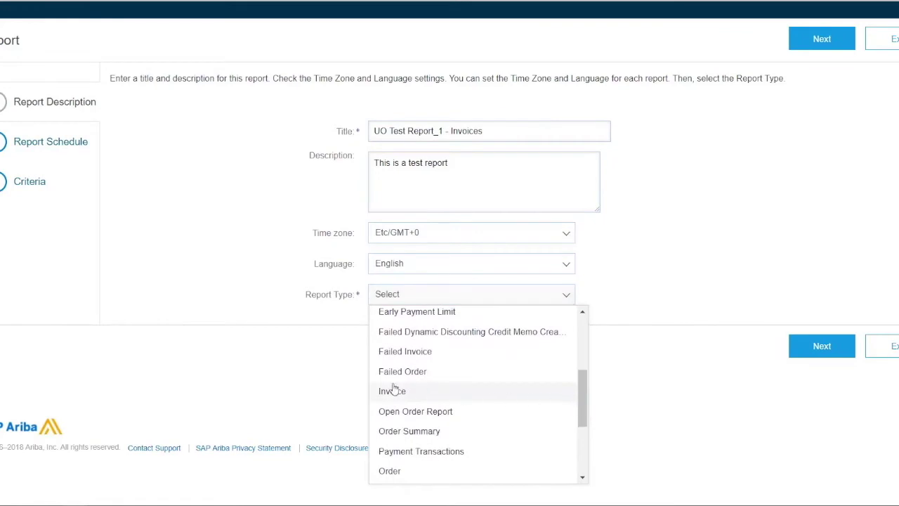
click(390, 392)
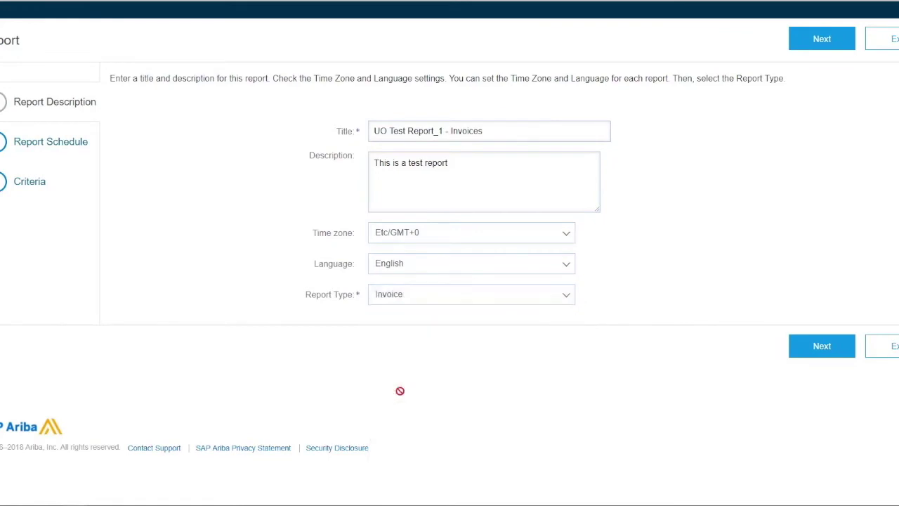
scroll(400, 390, up, 1)
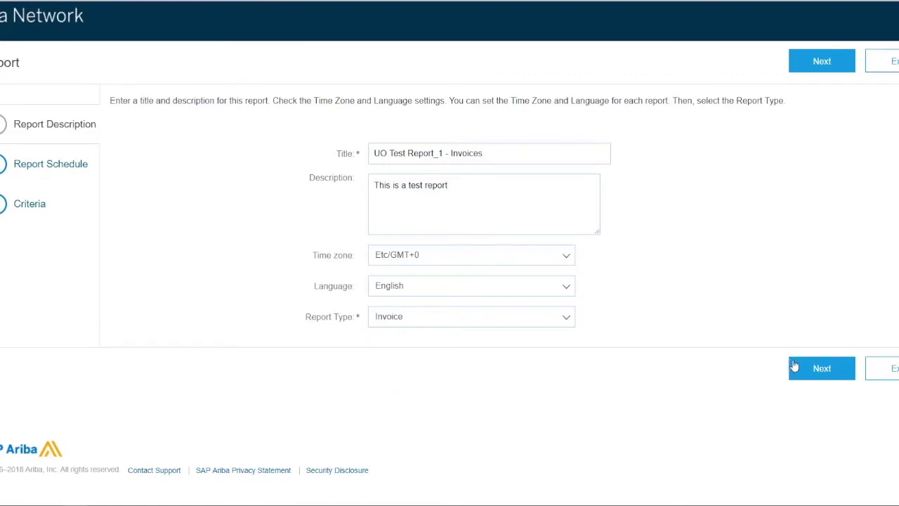
click(803, 374)
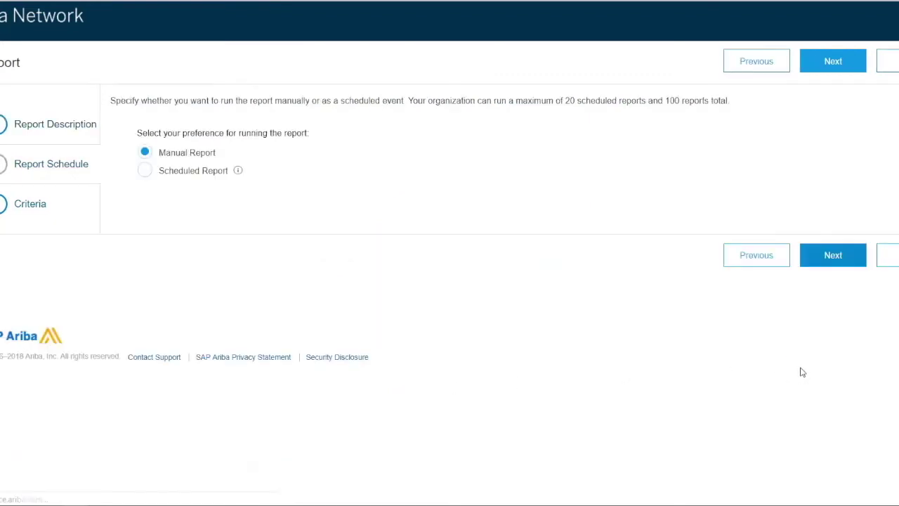
click(145, 173)
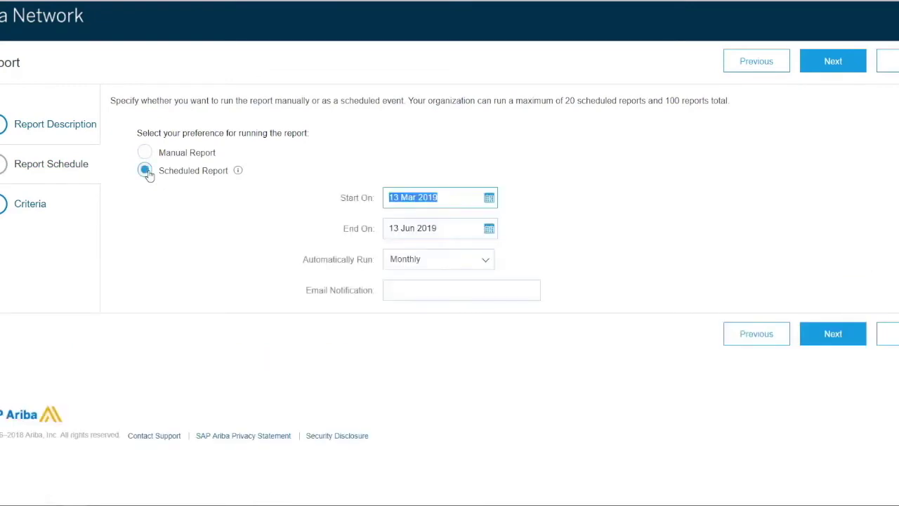
click(482, 265)
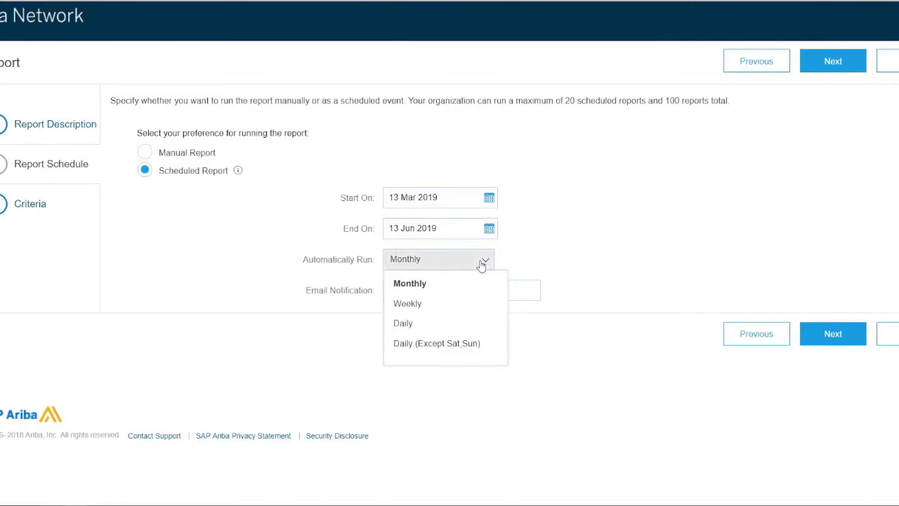
click(172, 172)
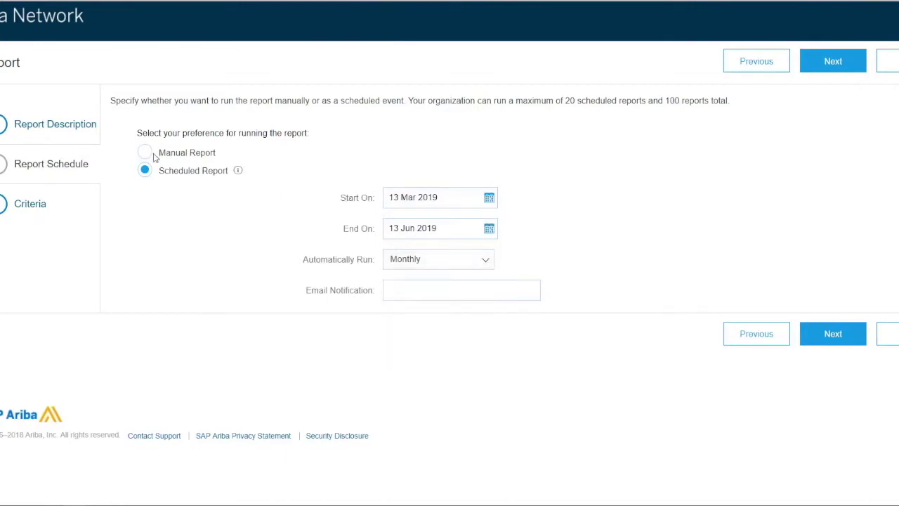
click(144, 154)
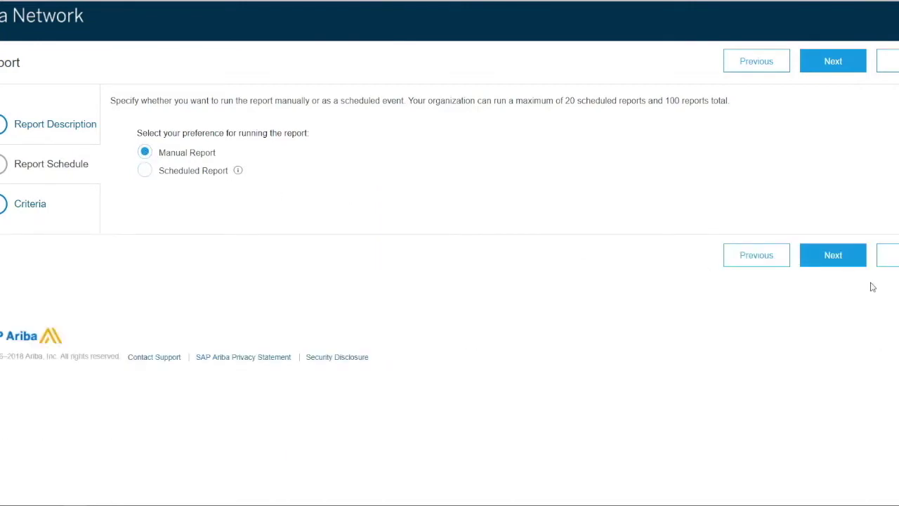
click(845, 268)
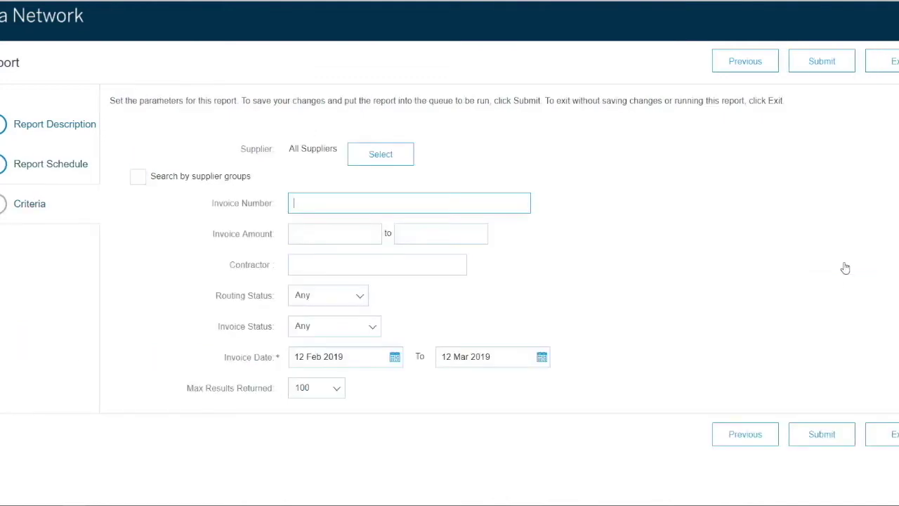
- Browse the supplier picker, then close it to keep all suppliers
click(390, 154)
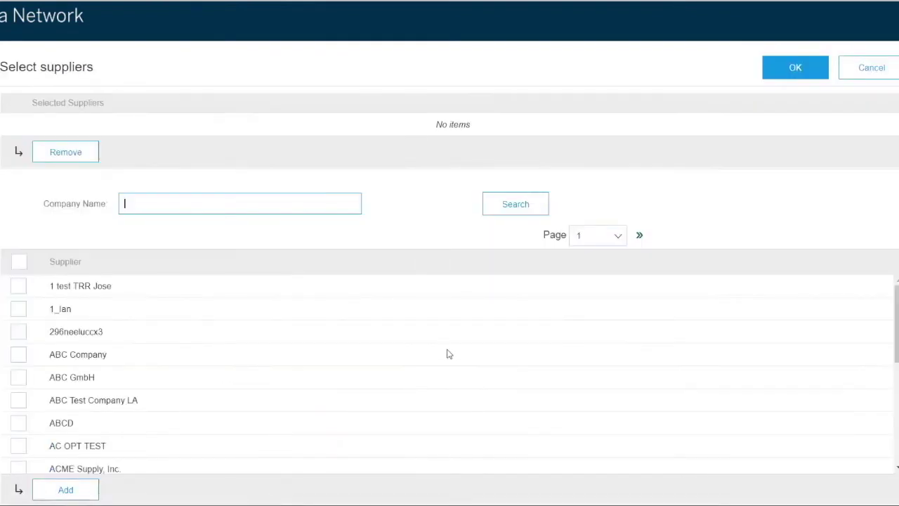
scroll(473, 399, down, 1)
scroll(474, 399, down, 2)
scroll(473, 399, down, 1)
scroll(474, 399, up, 3)
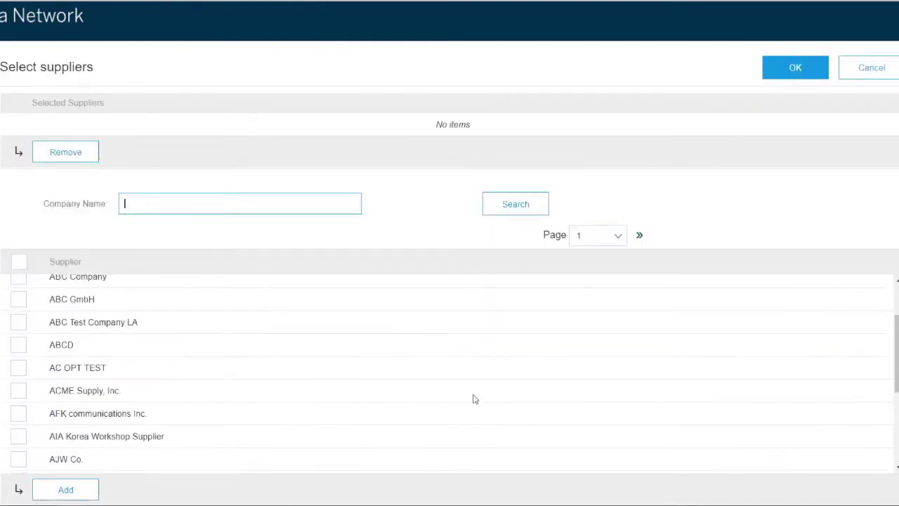
scroll(474, 399, up, 2)
click(869, 67)
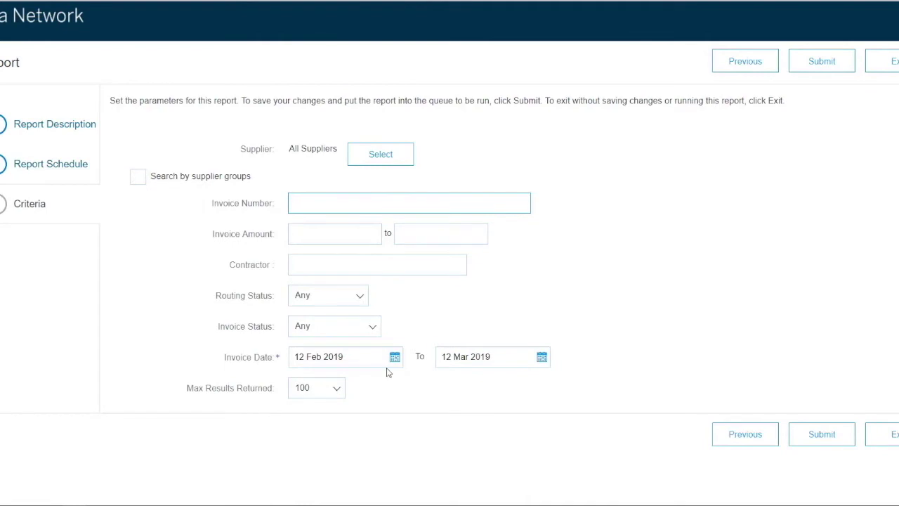
- Set the invoice start date to 13 Dec 2018 and max results to 30000
click(364, 360)
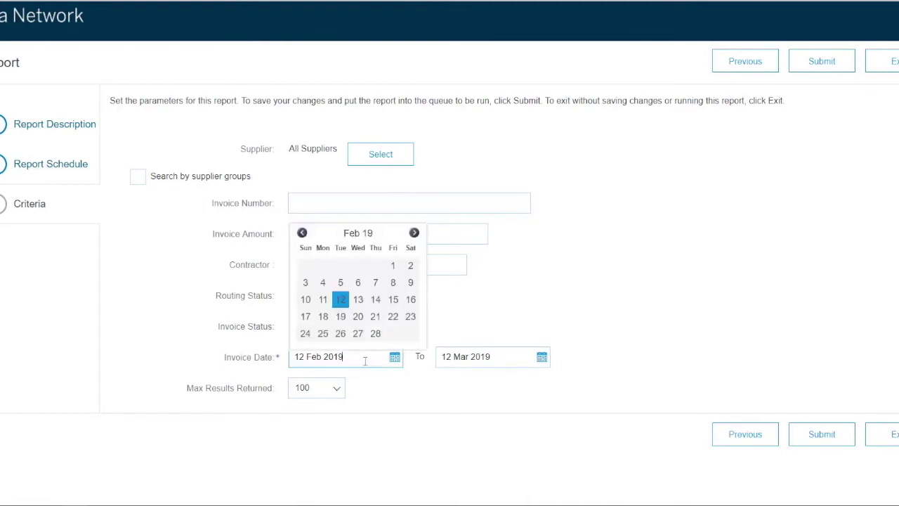
click(303, 233)
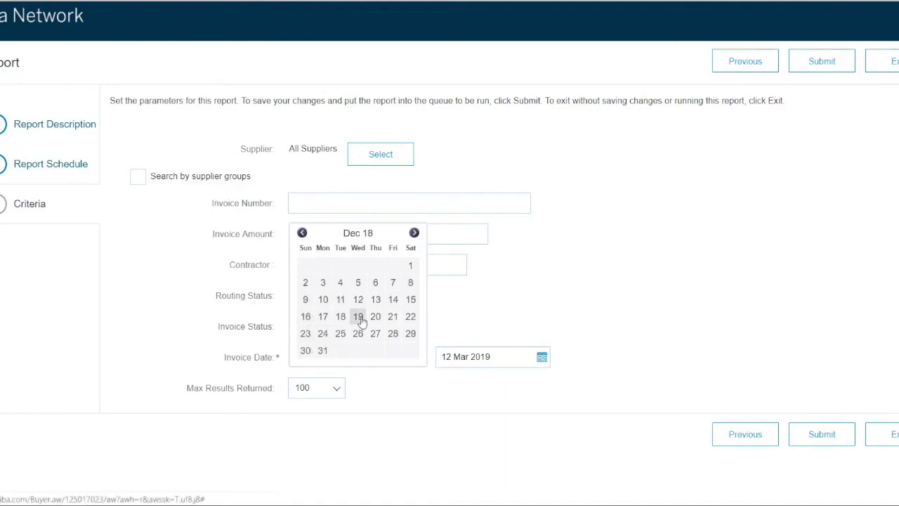
click(375, 300)
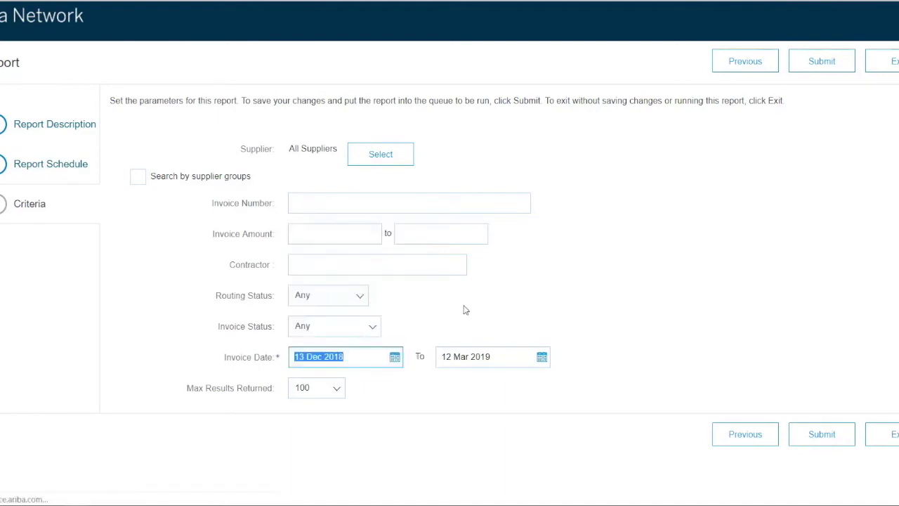
click(336, 393)
scroll(340, 488, down, 1)
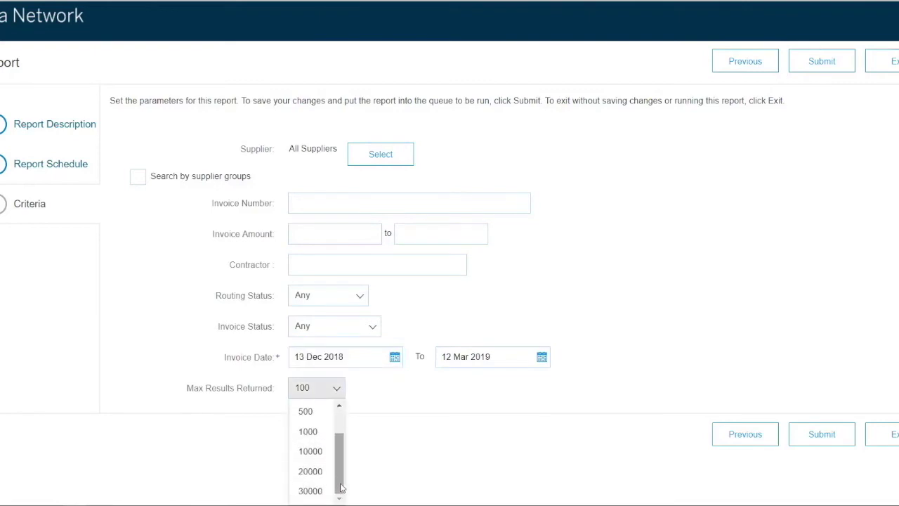
click(316, 490)
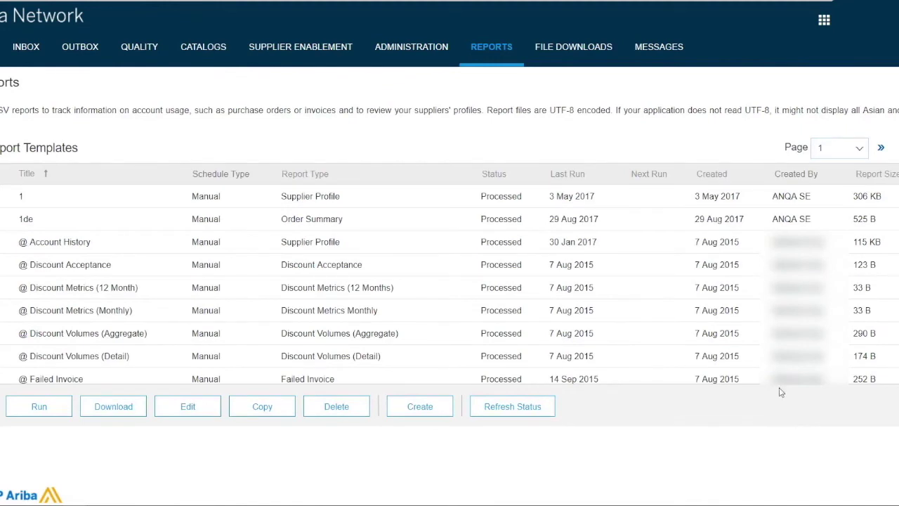
- Sort templates by Created newest first, select UO Test Report_1 - Invoices and run it
click(726, 181)
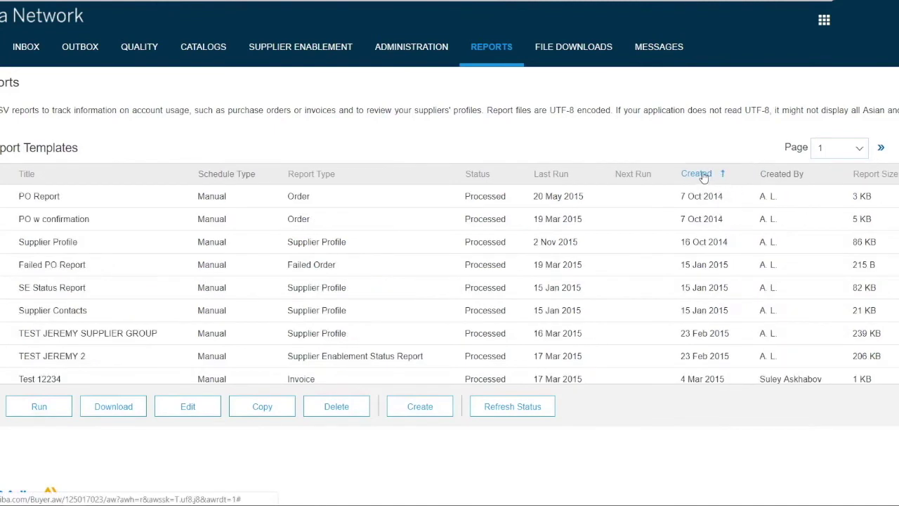
click(703, 176)
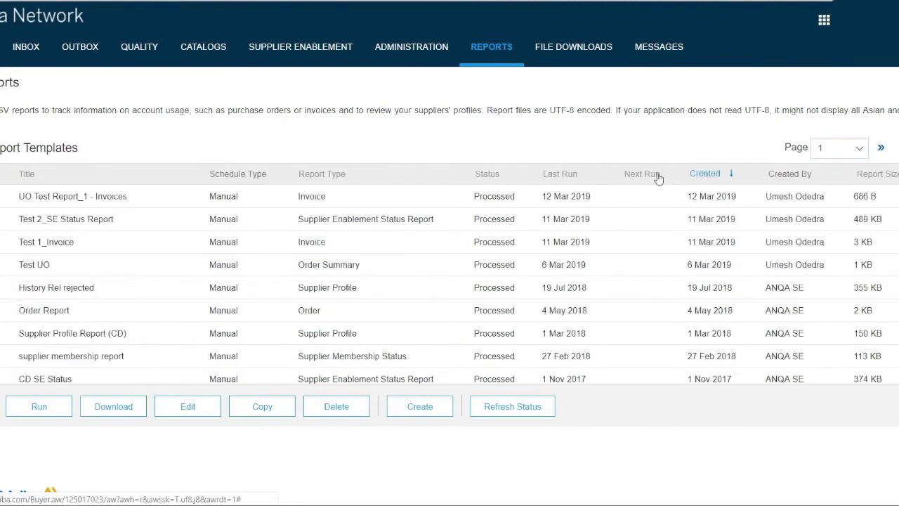
click(314, 197)
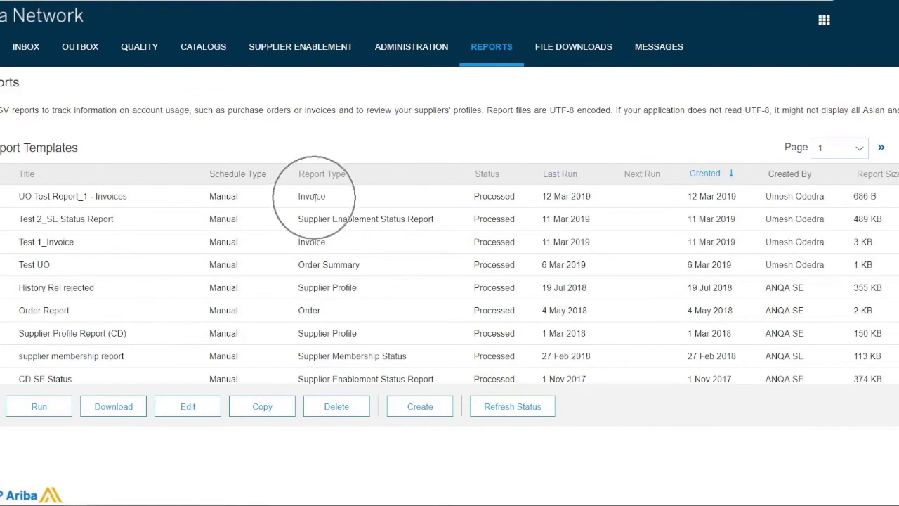
click(72, 196)
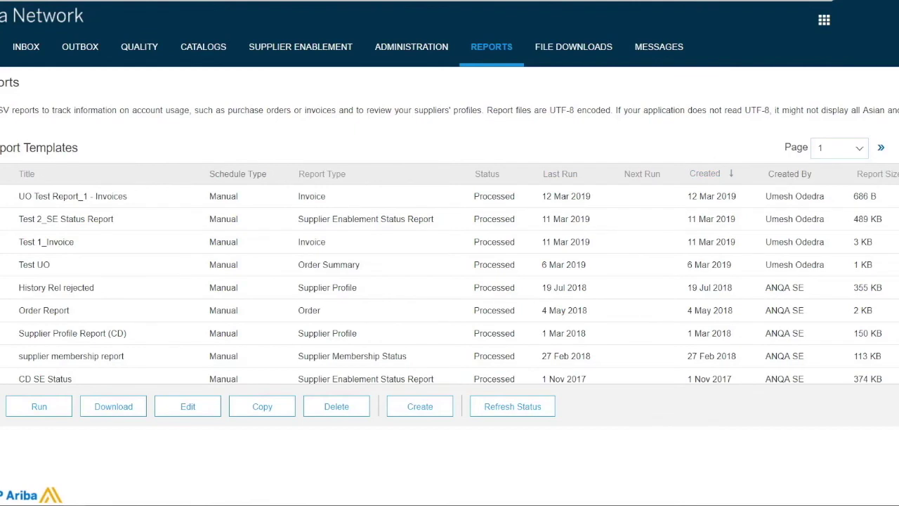
click(63, 410)
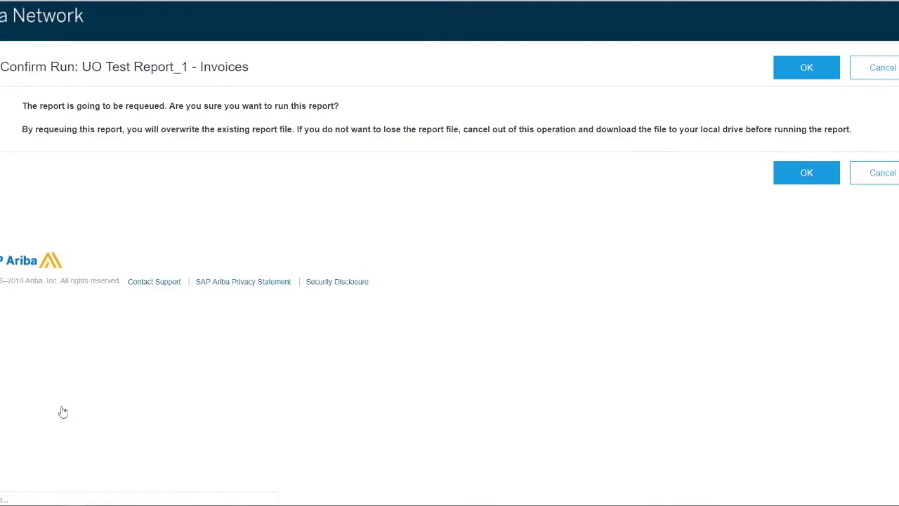
- Confirm the rerun, re-sort newest first, then download and open the invoice report CSV
click(776, 192)
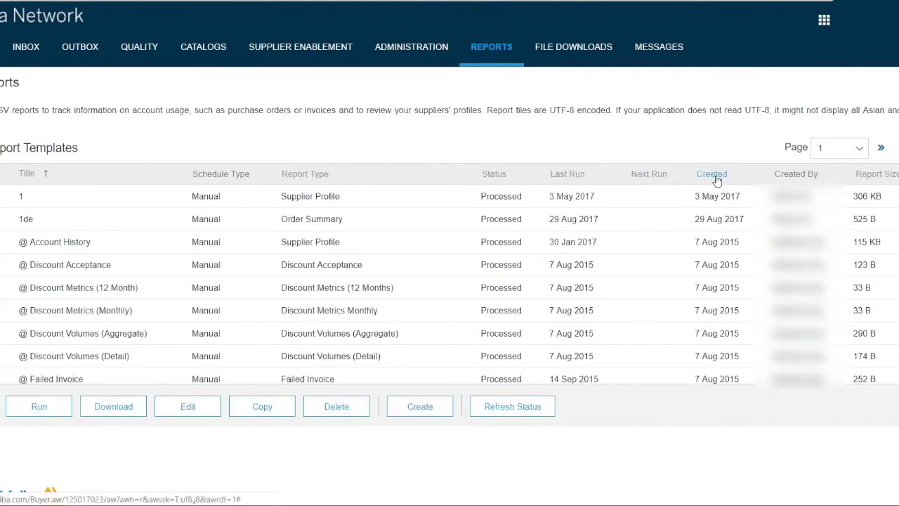
click(717, 181)
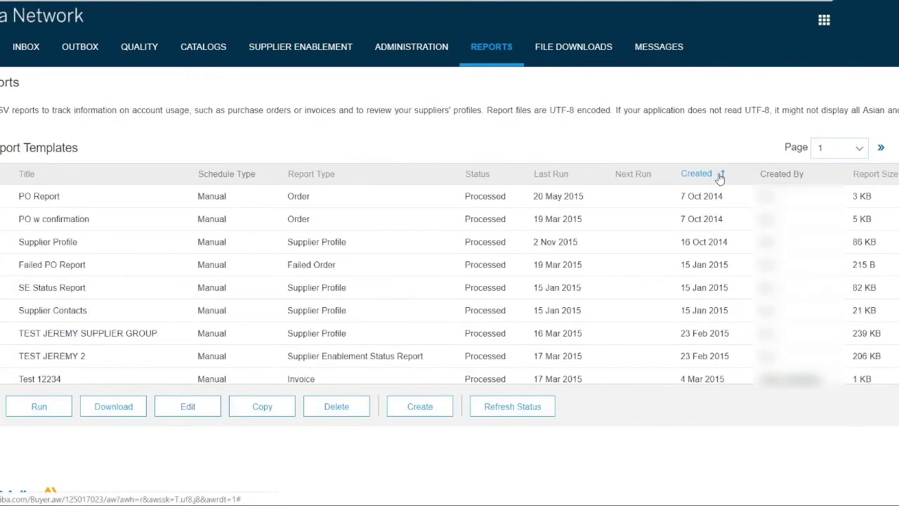
click(721, 177)
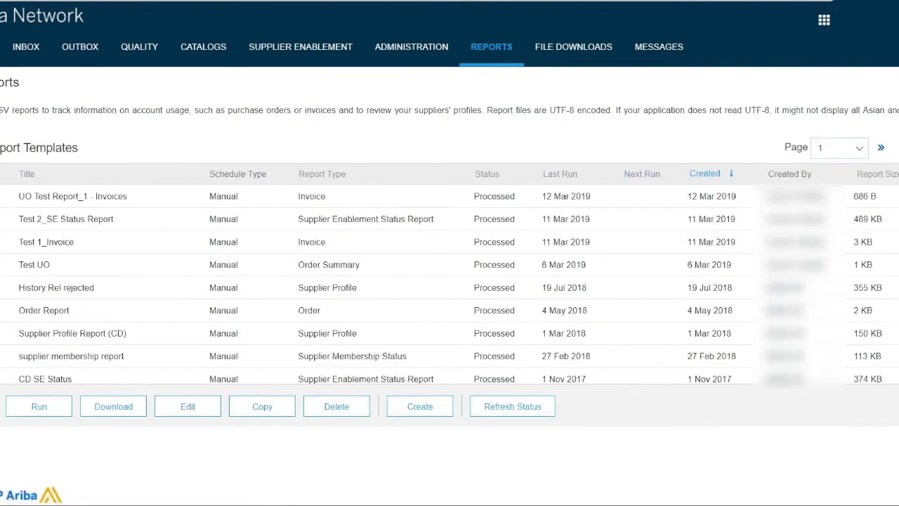
click(111, 413)
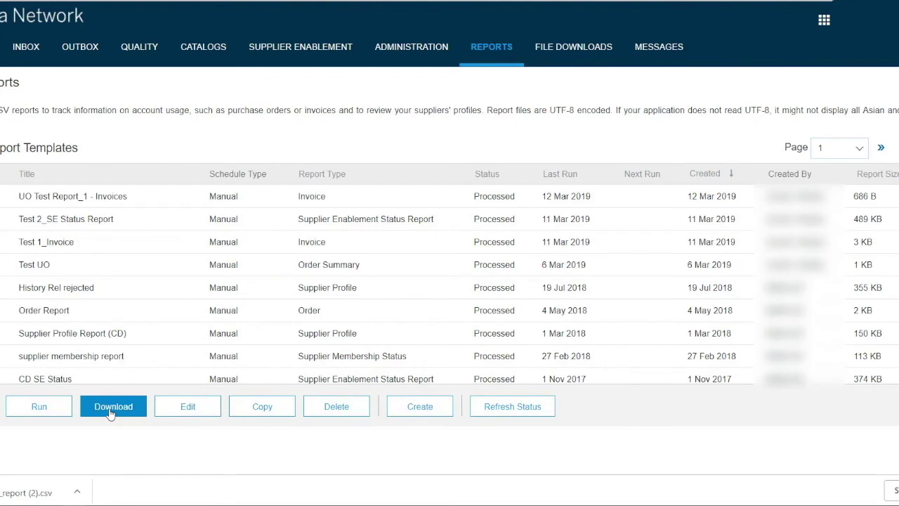
click(110, 414)
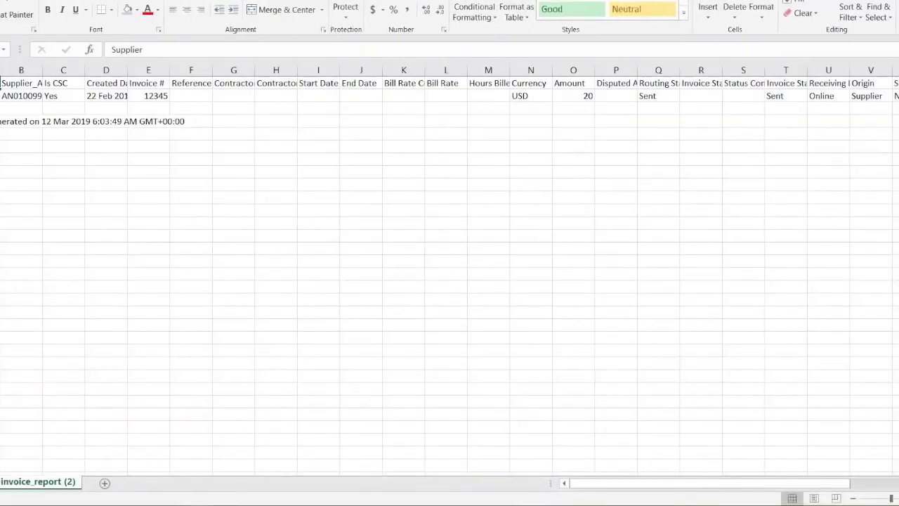
key(ctrl+a)
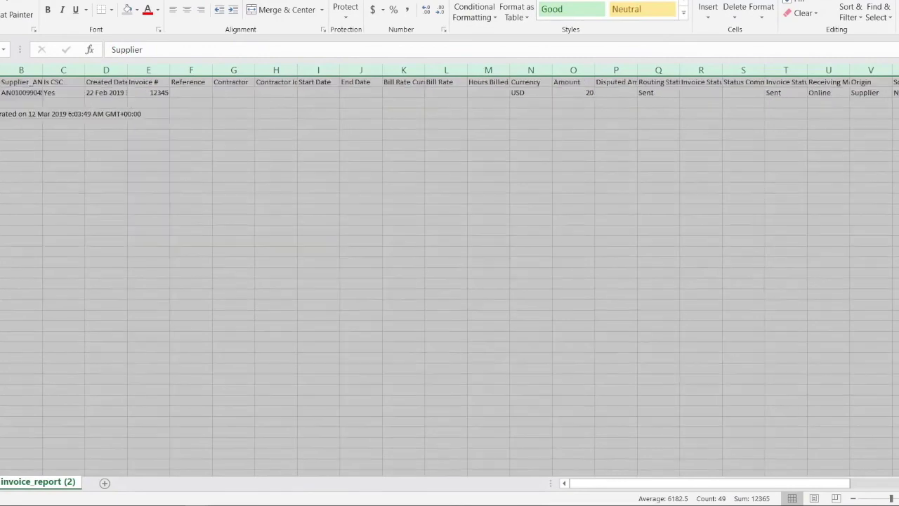
- Apply Wrap Text and All Borders to the whole sheet
click(164, 2)
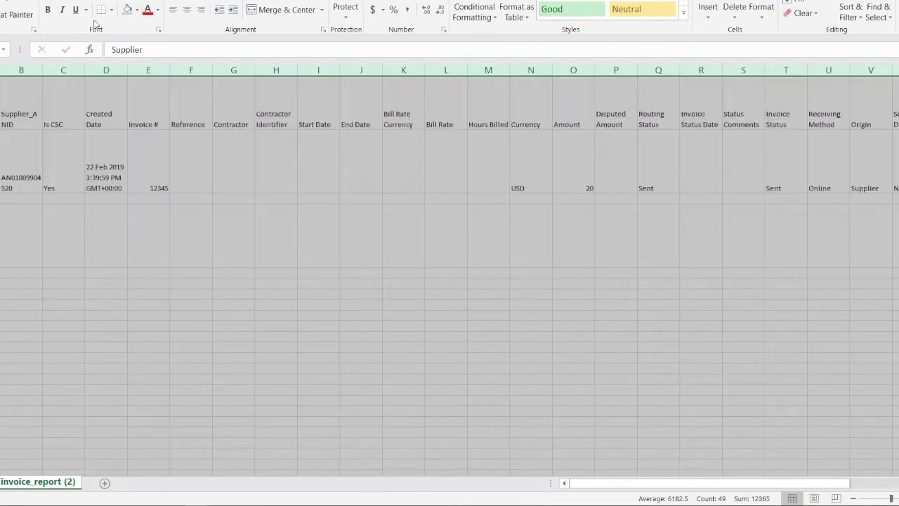
click(111, 10)
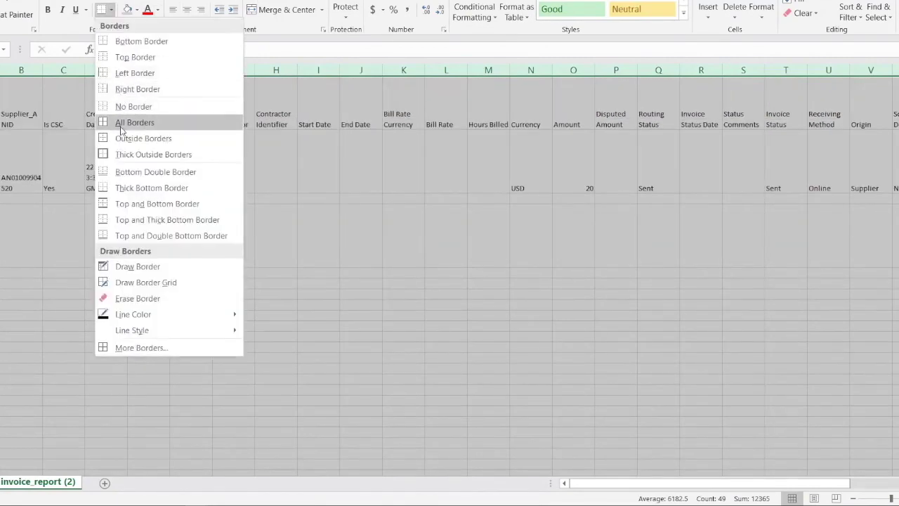
click(120, 125)
click(160, 247)
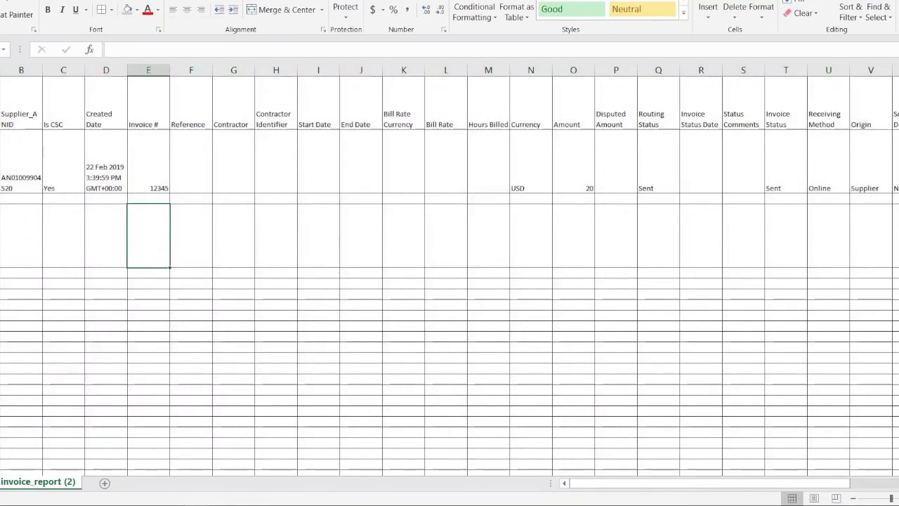
- Step across row 2 reviewing the invoice's values, including USD 20, Sent and Non-PO
key(Up)
key(Home)
key(Right)
key(Right)
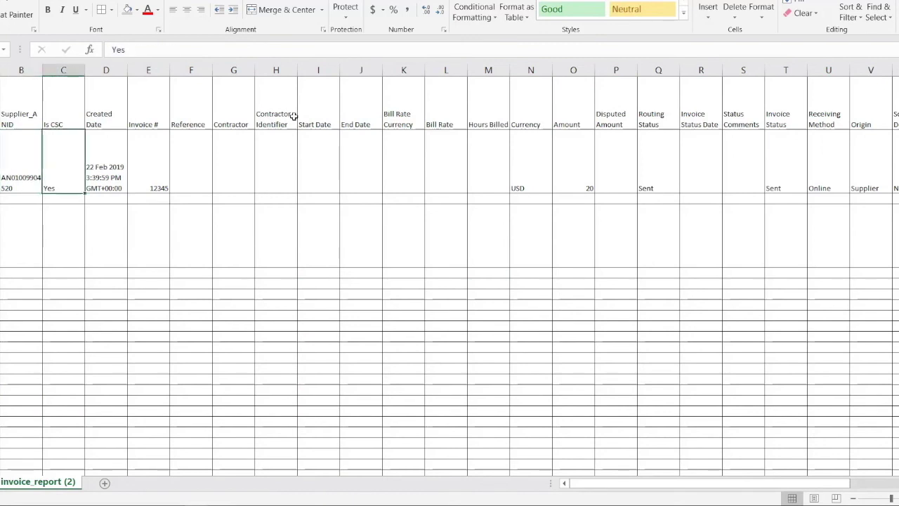
key(Right)
key(Right)
key(Right)
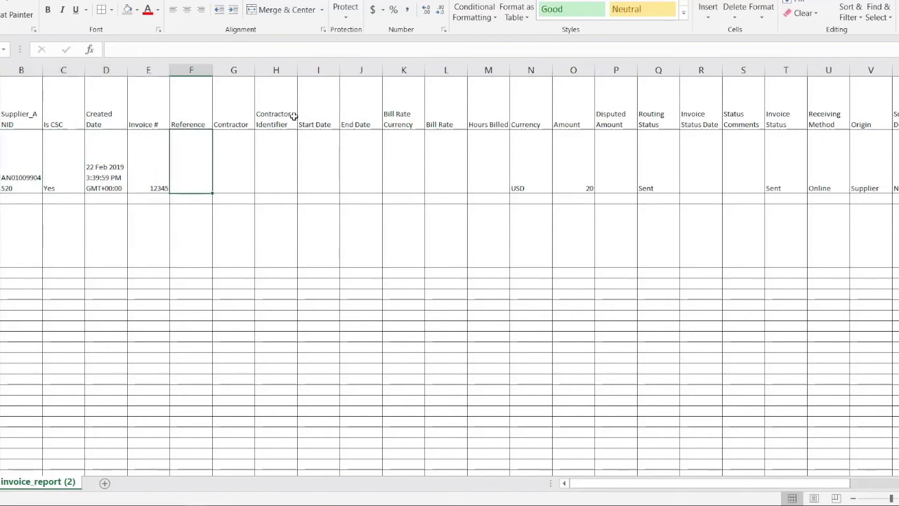
key(Right)
key(Right)
key(Right)
key(Right)
key(Right)
key(Right)
key(Right)
key(Right)
key(Right)
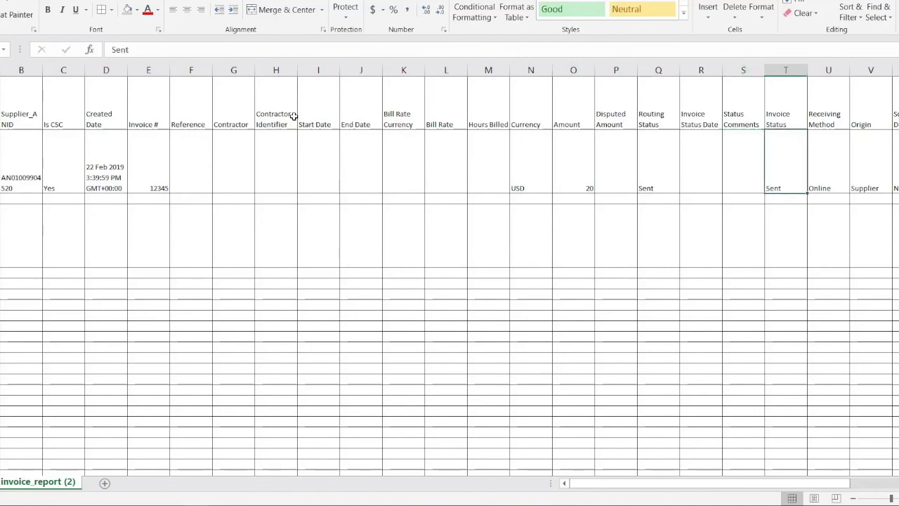
key(Right)
key(Right)
key(Right)
key(Right)
key(Right)
key(Right)
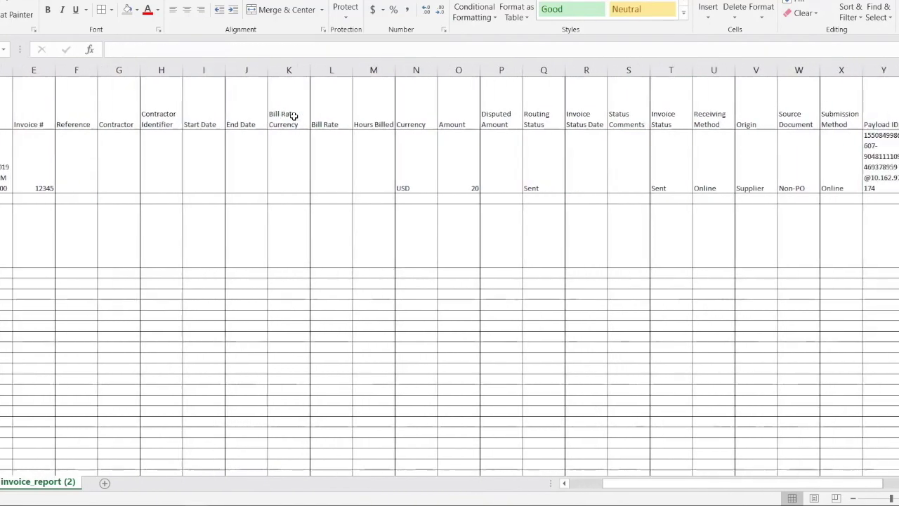
key(Right)
key(Right)
key(Right)
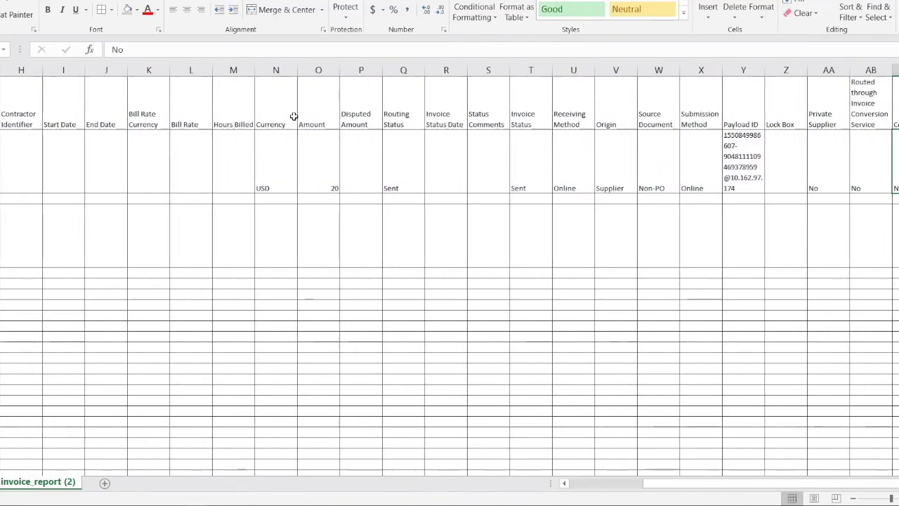
key(Right)
key(Right)
key(Right)
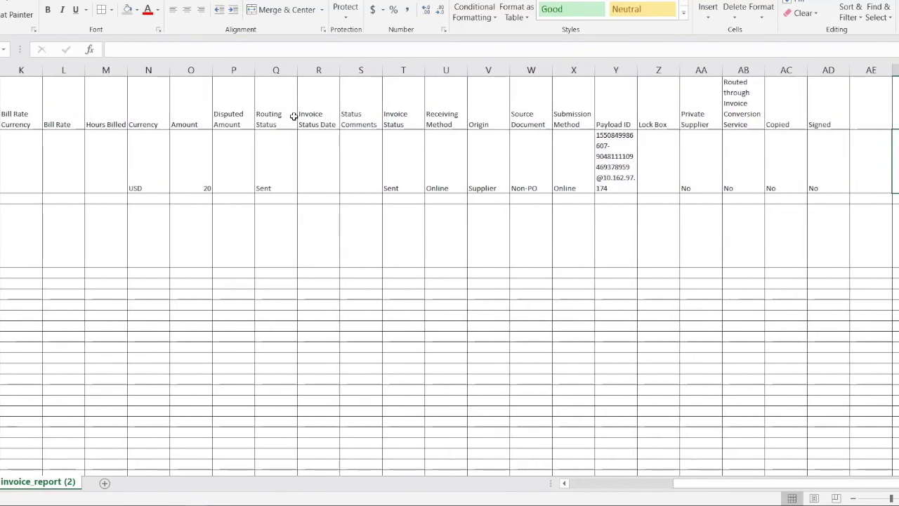